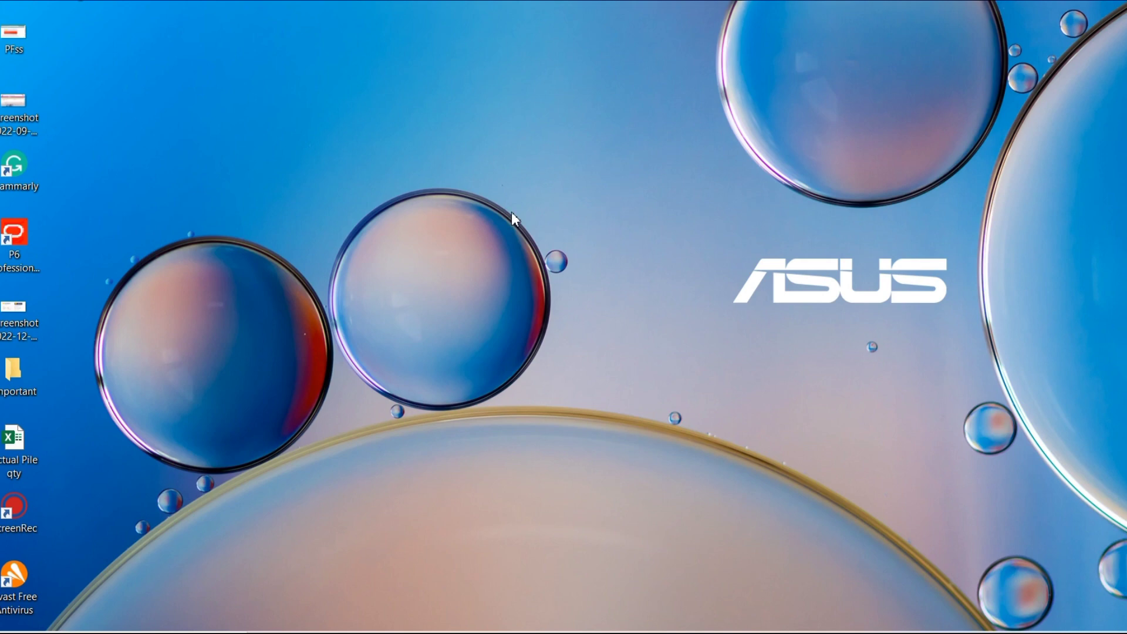
Step: Open the Important folder's Properties at the Customize page
right_click(22, 386)
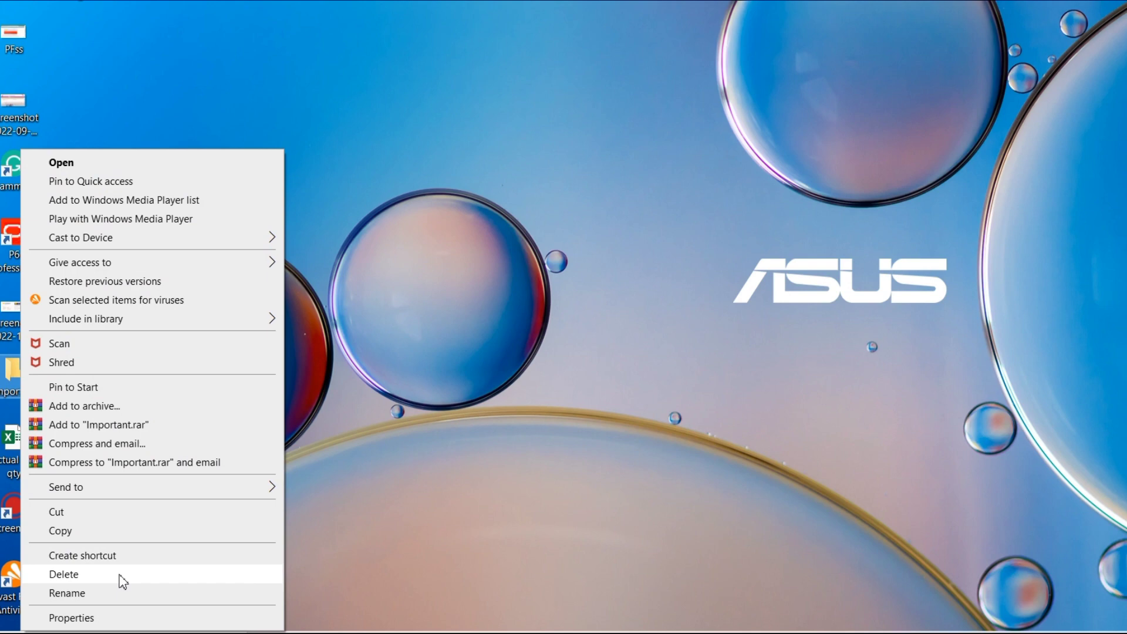
click(71, 617)
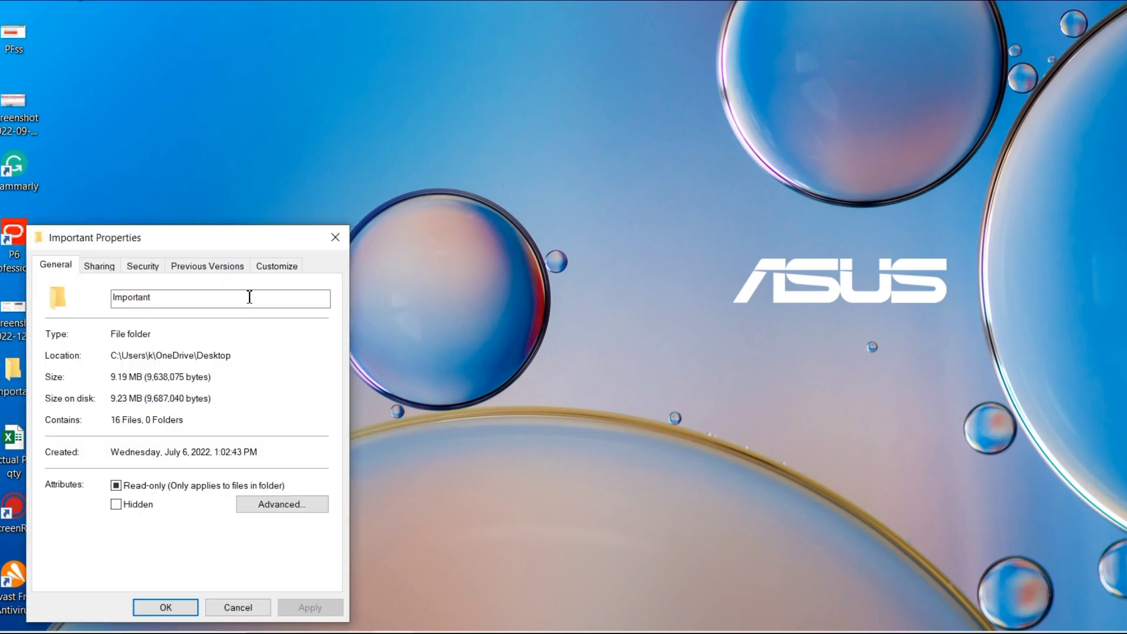
click(273, 271)
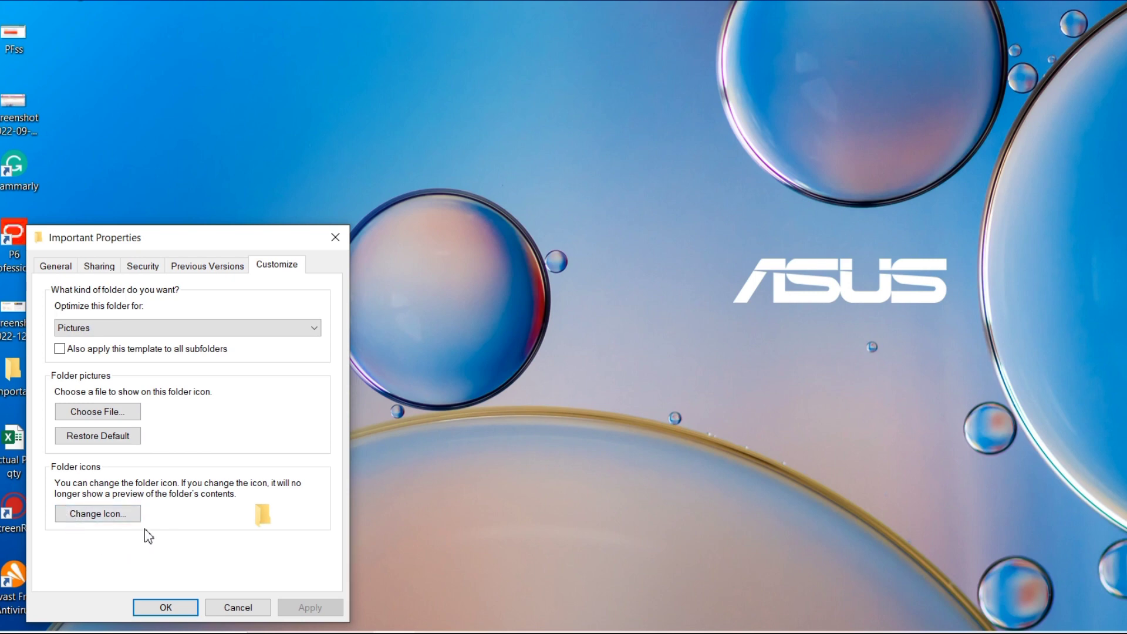
Step: Change the Important folder's icon to the yellow star from the SHELL32 list and apply it
click(97, 517)
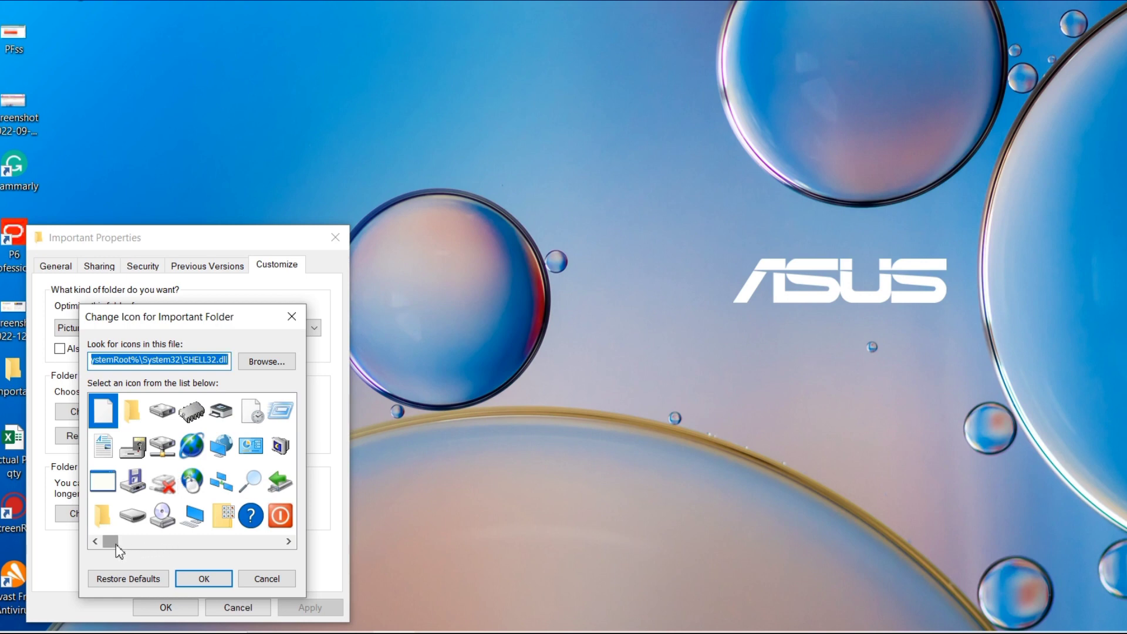
mouse_move(119, 552)
mouse_down()
mouse_move(173, 550)
mouse_move(134, 555)
mouse_up()
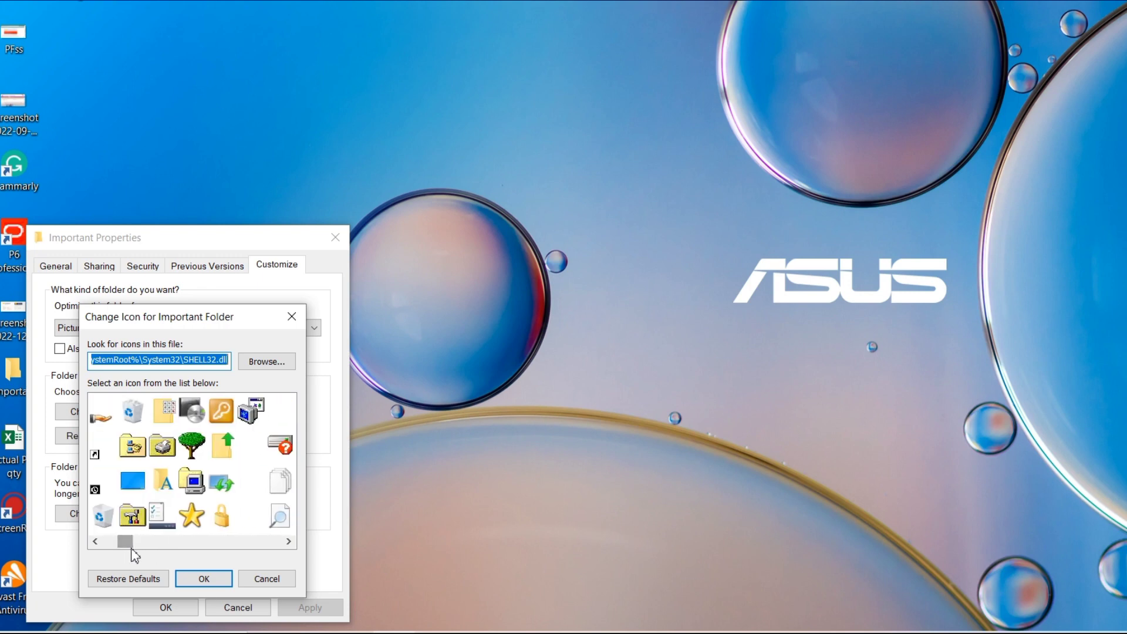
click(191, 519)
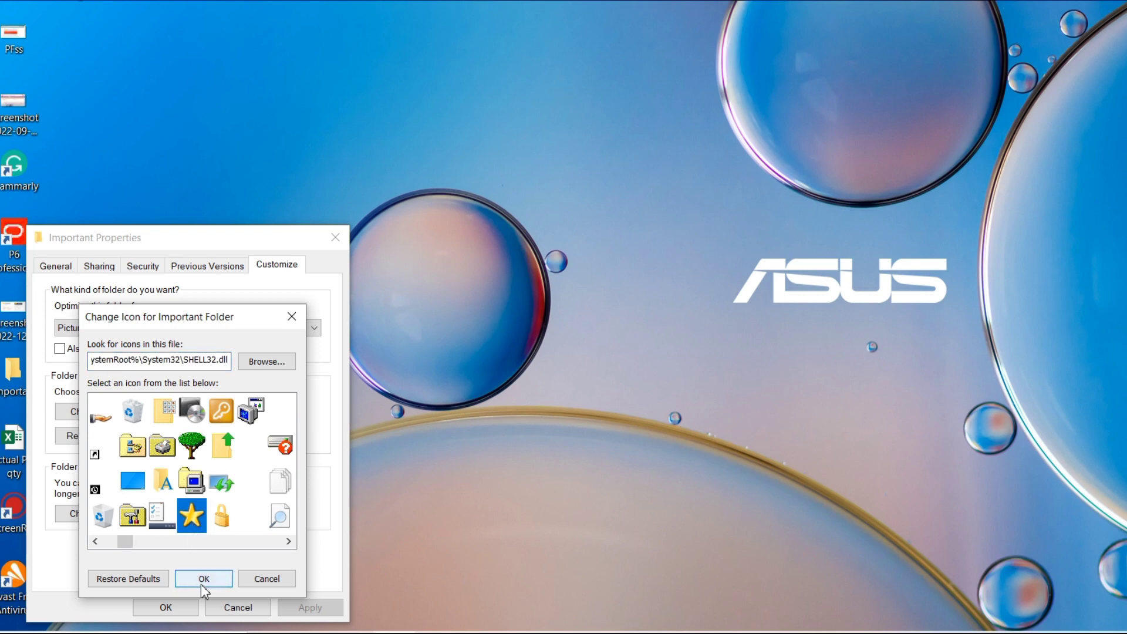
click(202, 584)
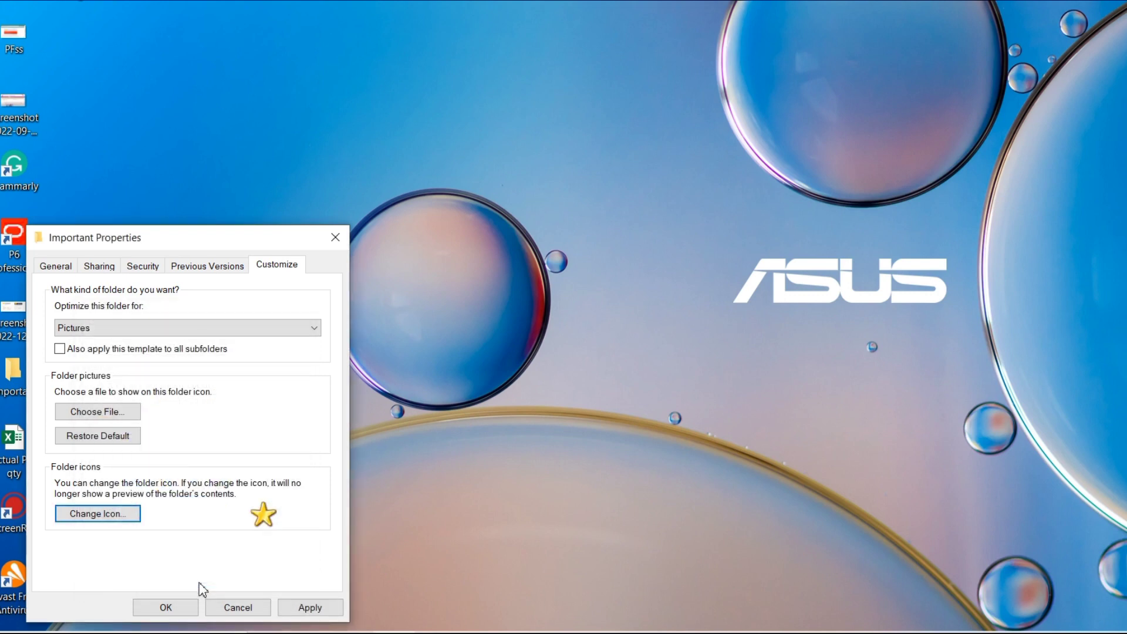
click(309, 606)
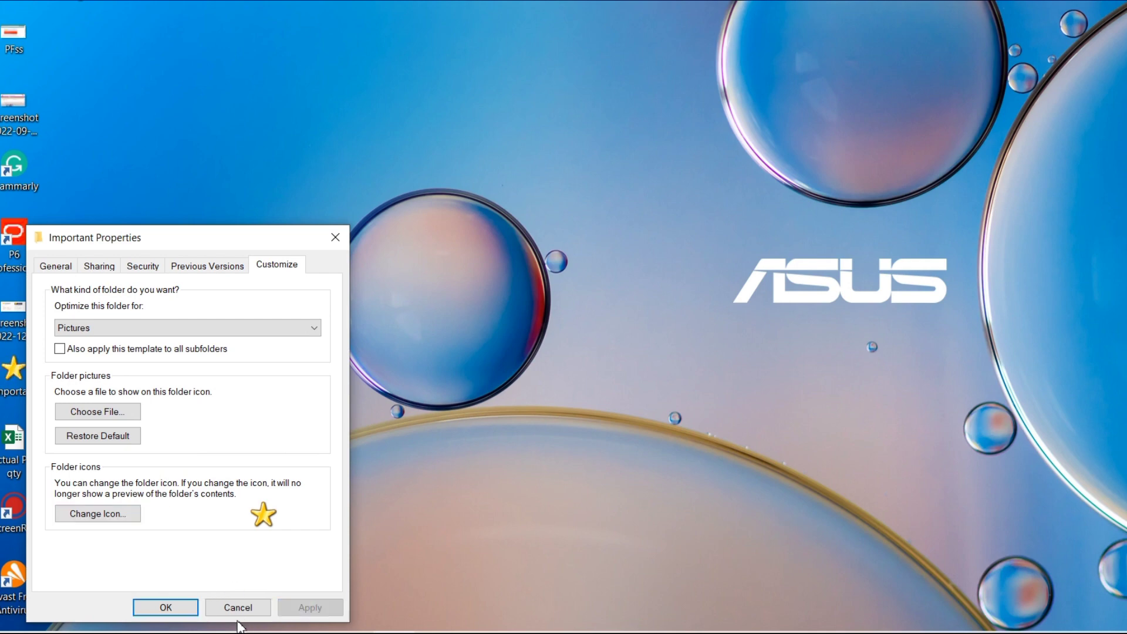
Step: Close the Important Properties dialog with OK
click(166, 610)
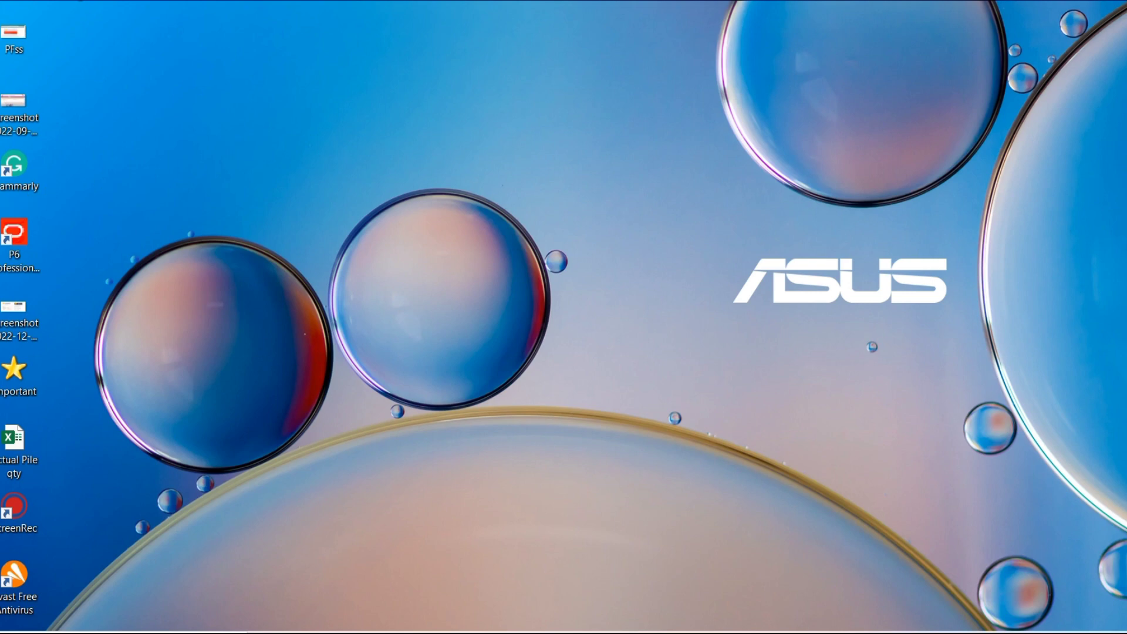
Step: Open a new Explorer window on Desktop and bring up the Important folder's context menu
key(super+e)
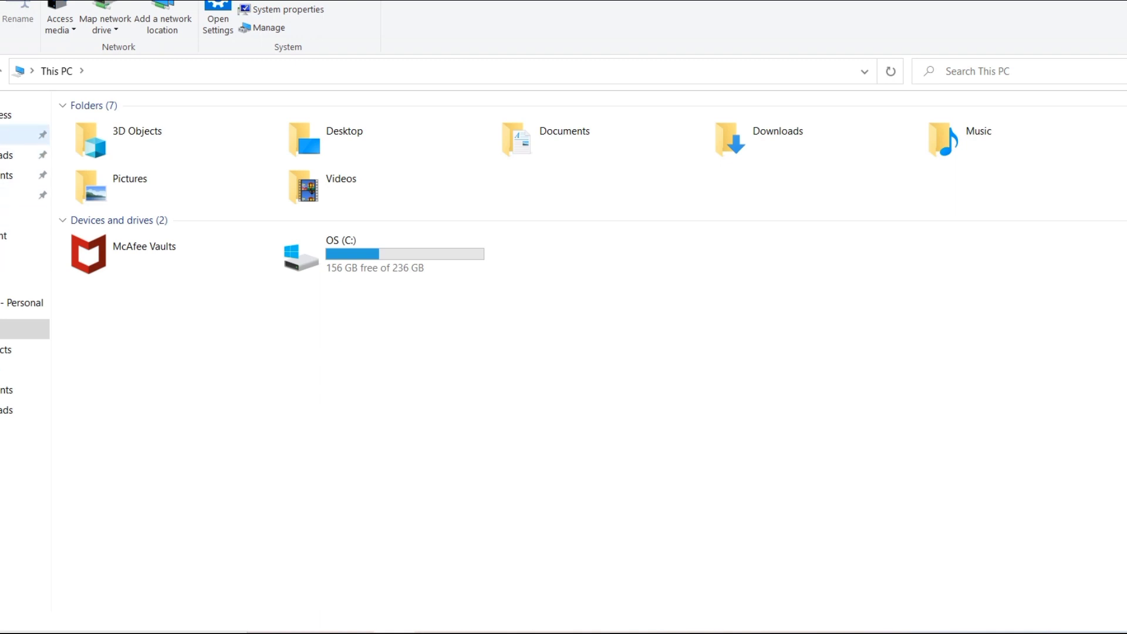
click(23, 134)
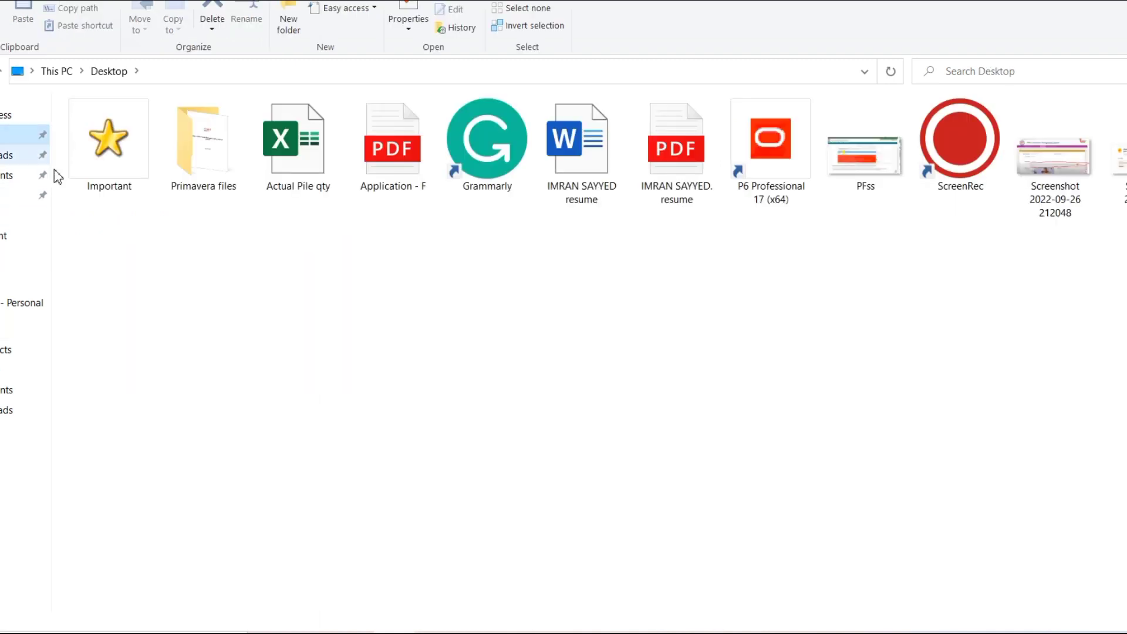
click(119, 166)
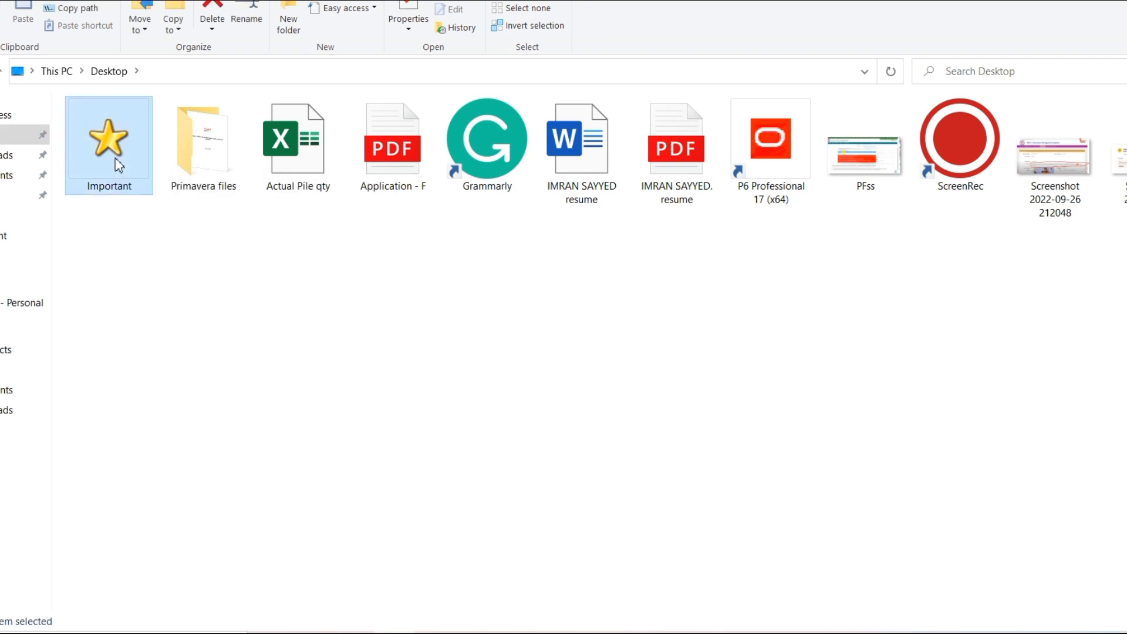
right_click(119, 166)
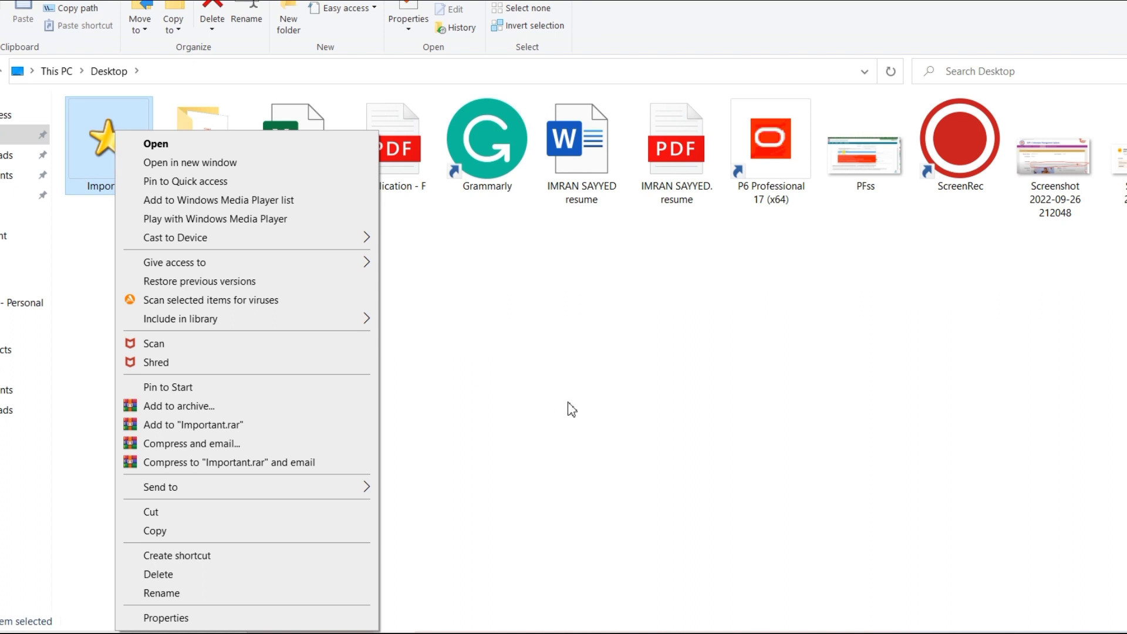
Step: Mark the Important folder and all its subfolders and files as Hidden
click(187, 626)
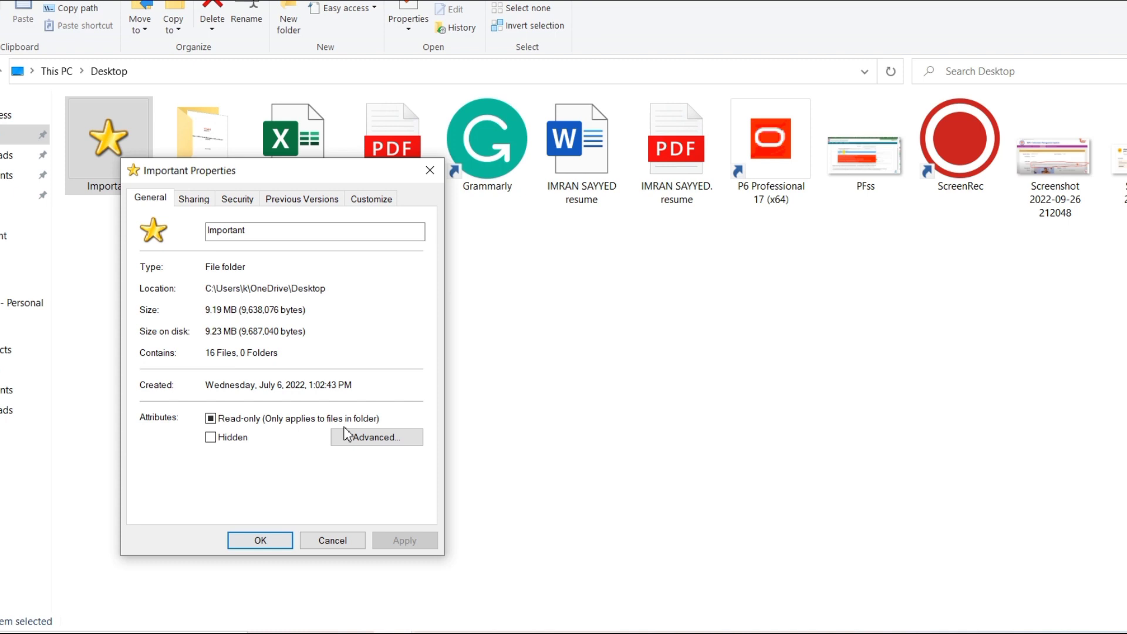
click(211, 437)
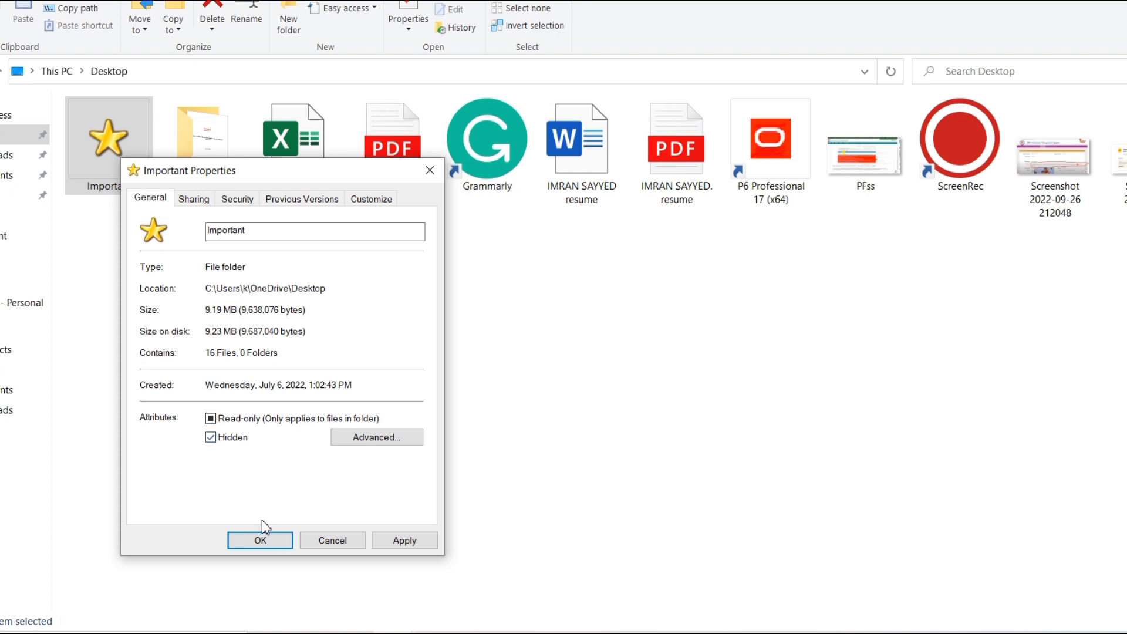
click(415, 543)
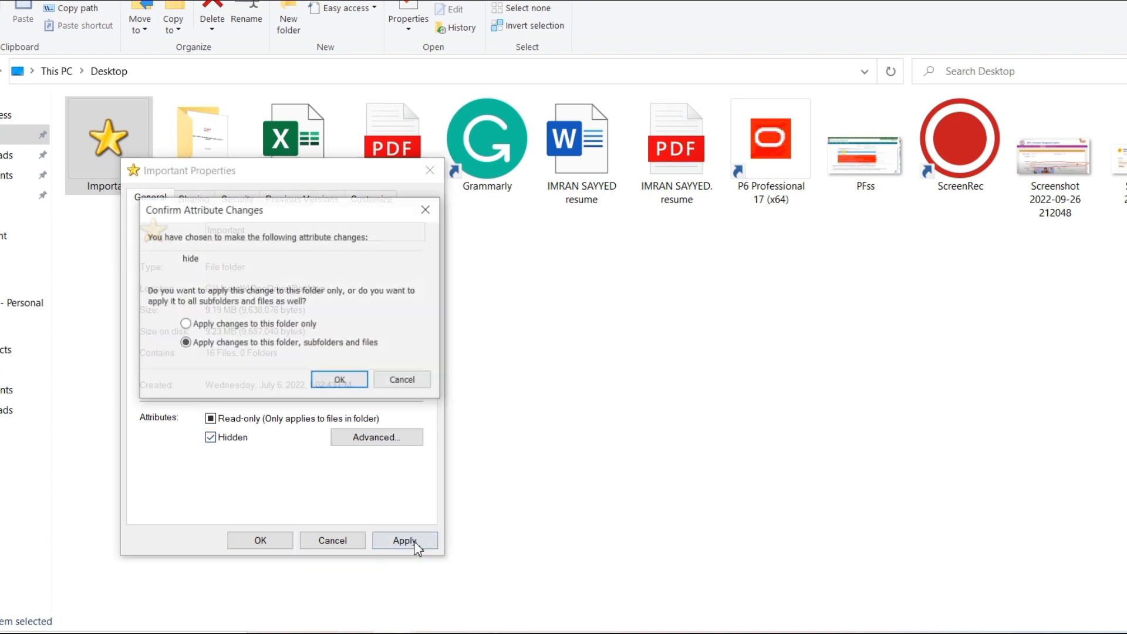
click(340, 381)
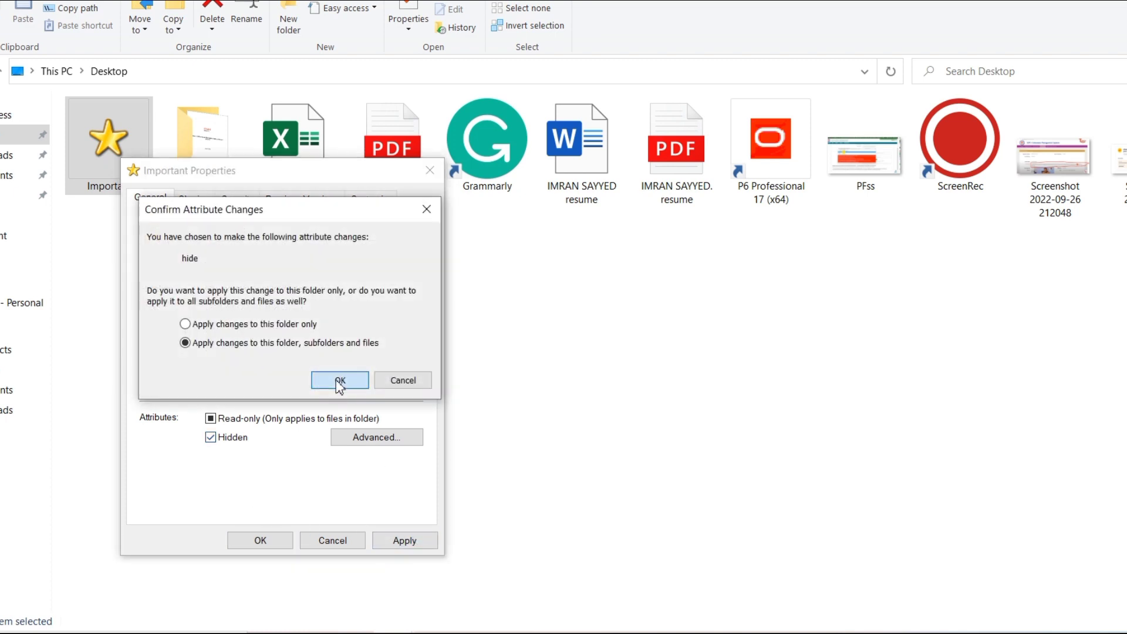
click(259, 541)
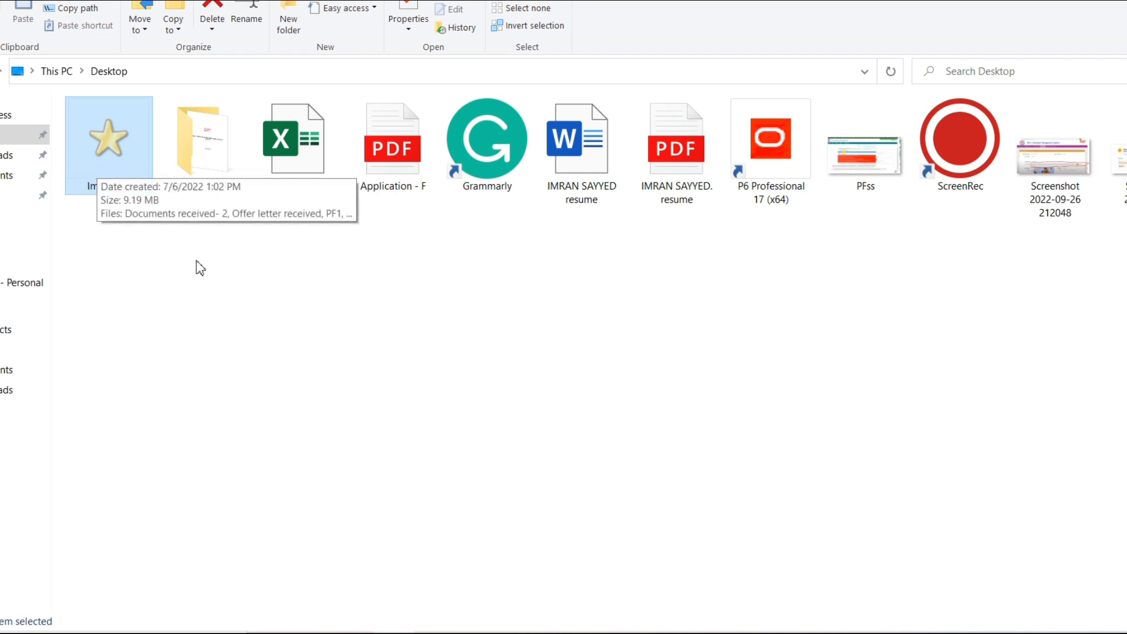
Step: Turn off Hidden items in the View settings so Important disappears
click(216, 311)
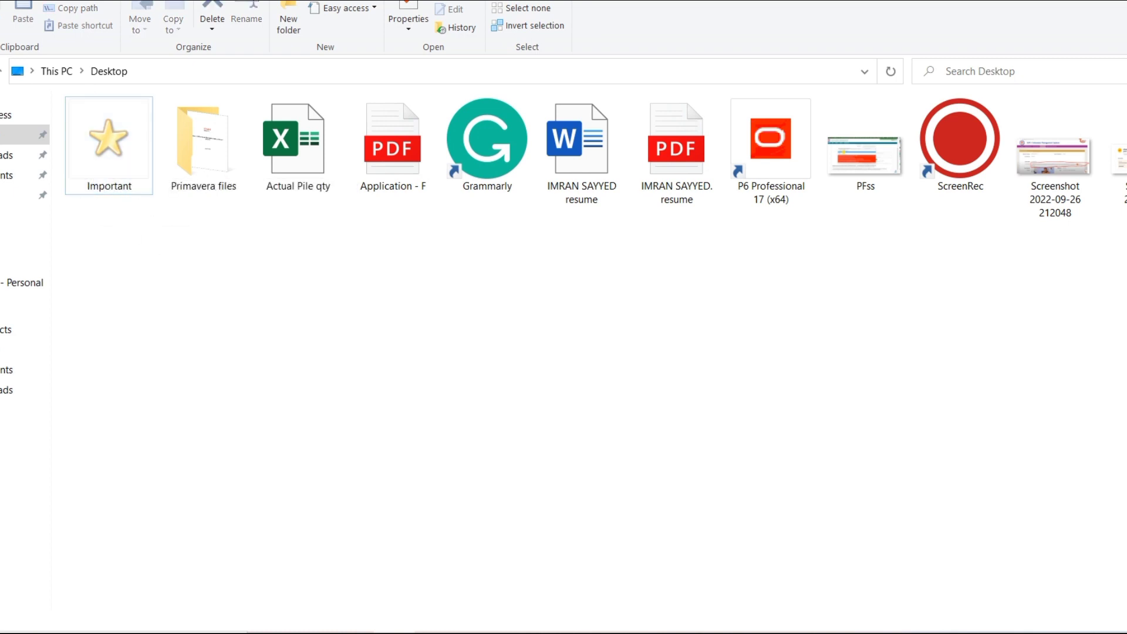
key(alt+v)
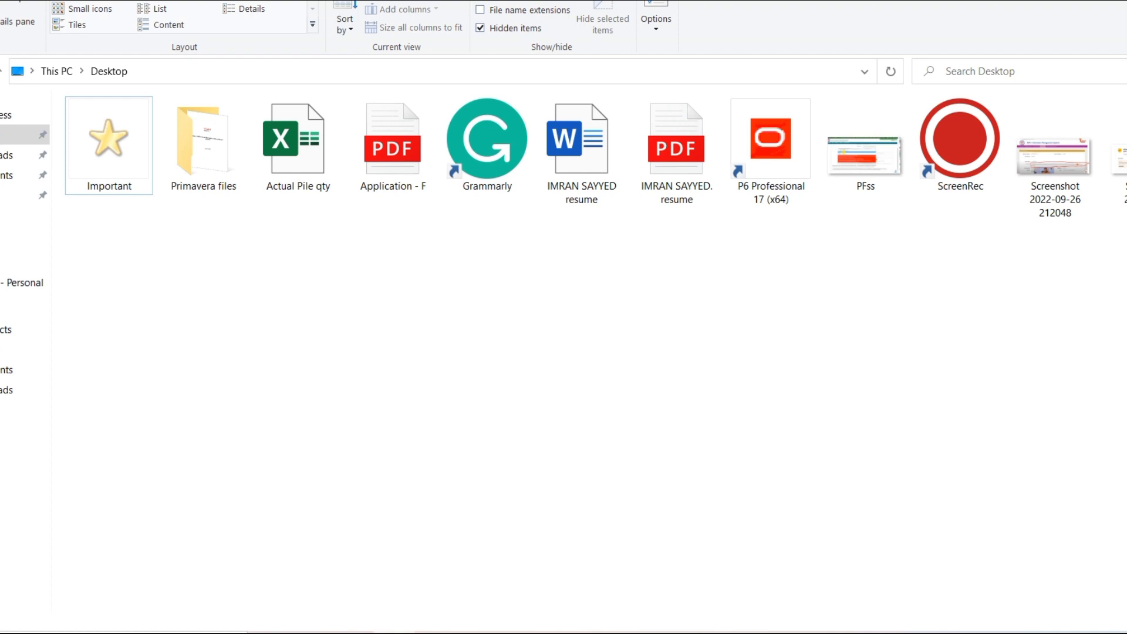
click(481, 28)
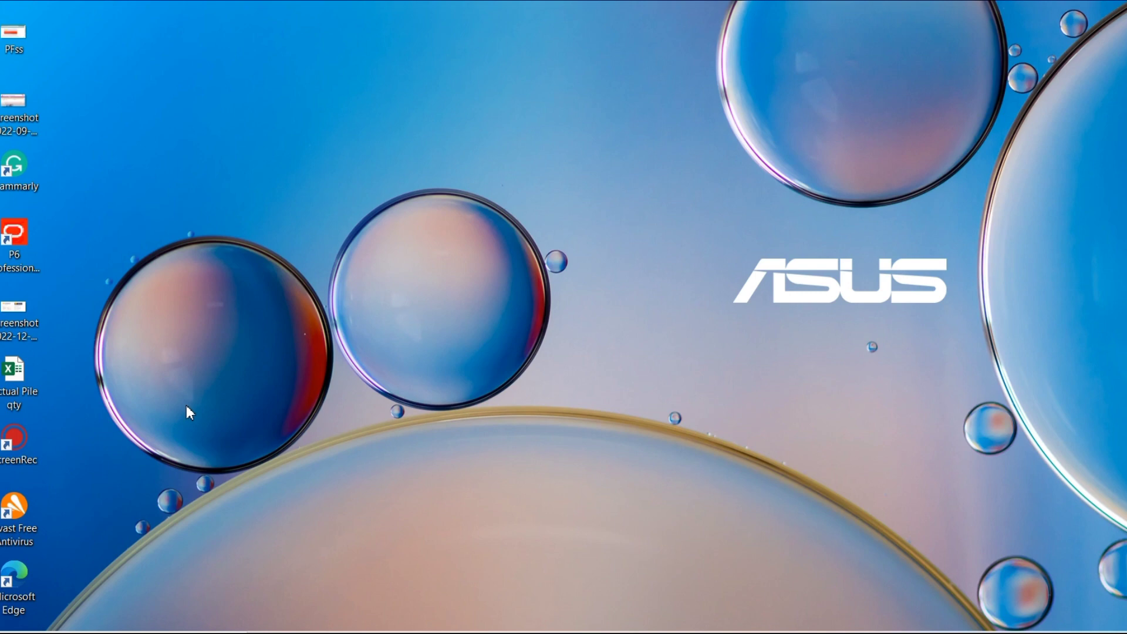
Step: Restore the Desktop listing window and turn Hidden items back on
click(379, 632)
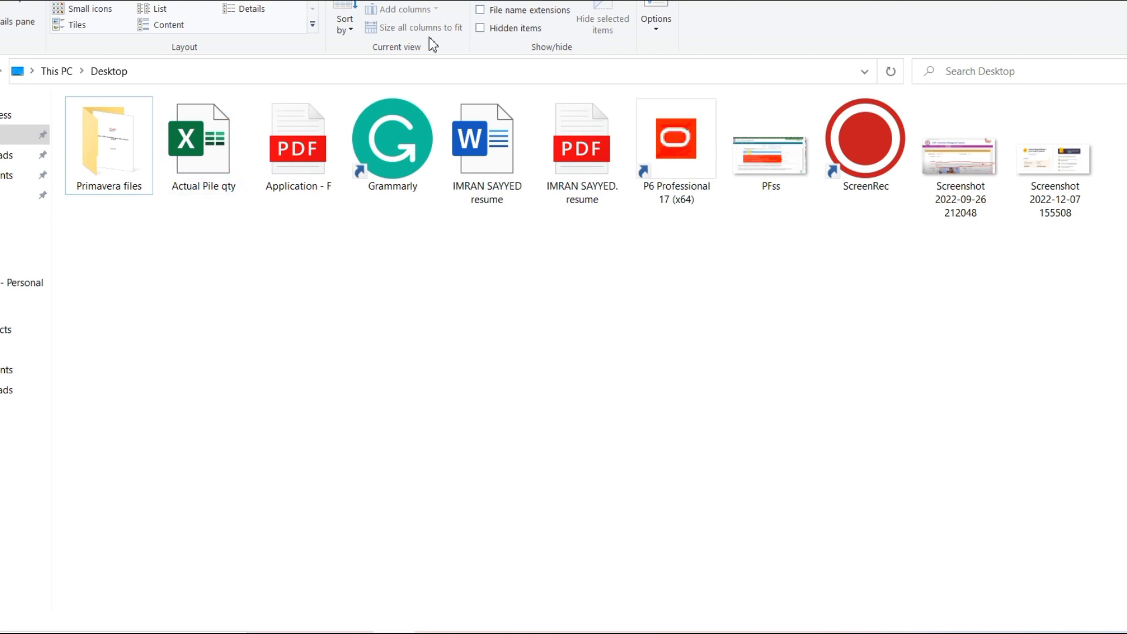
click(480, 29)
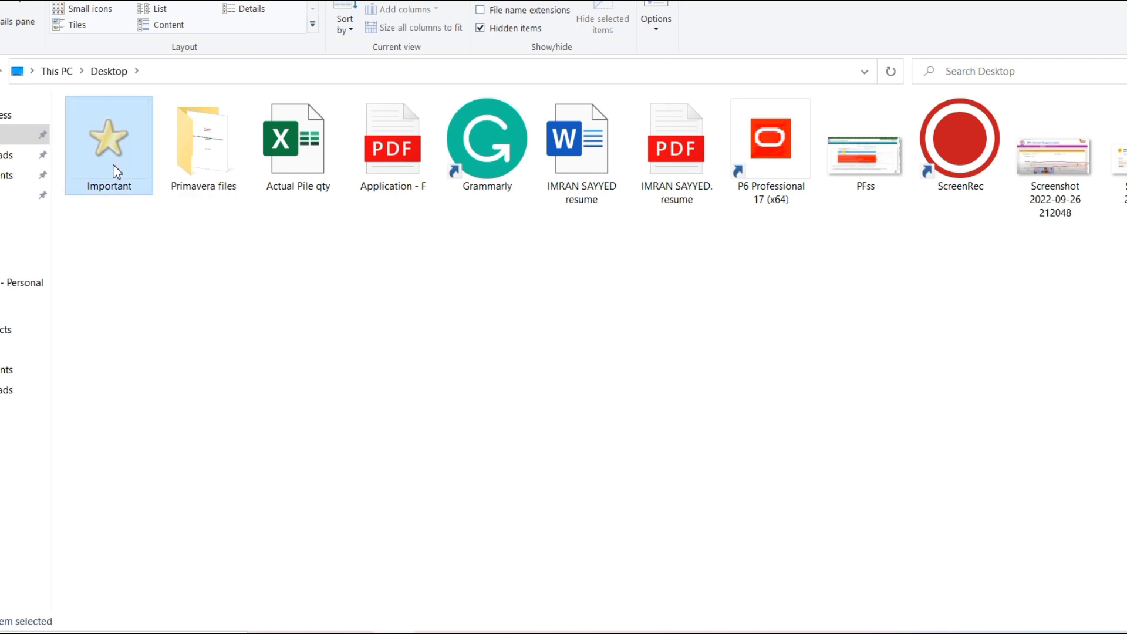
Step: Clear the Hidden attribute on Important and all its subfolders and files
right_click(118, 172)
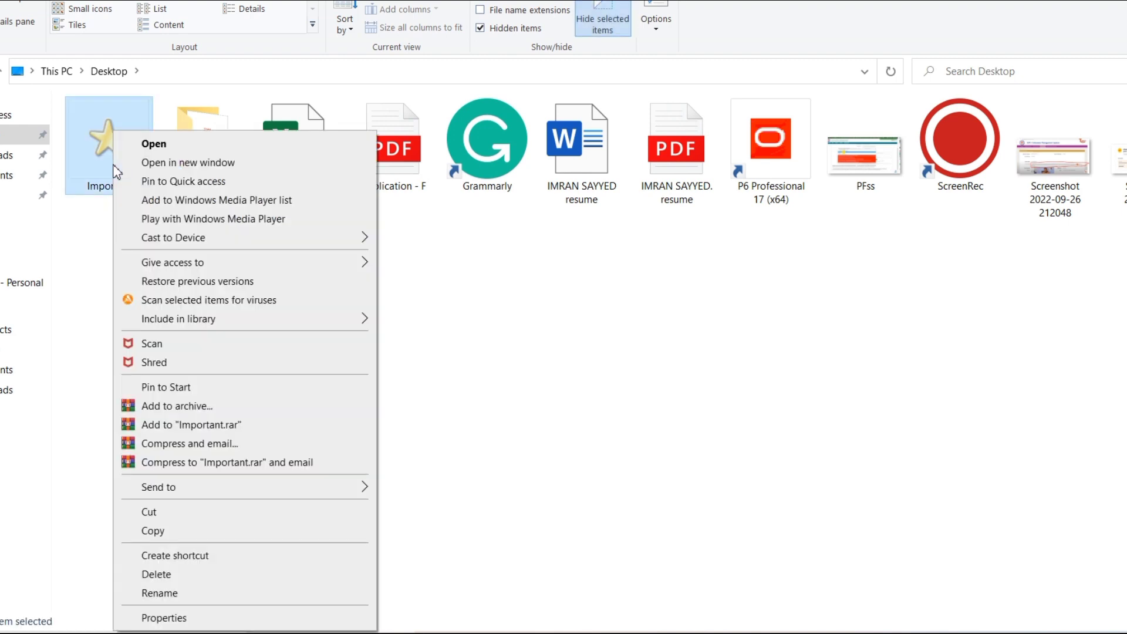
click(163, 618)
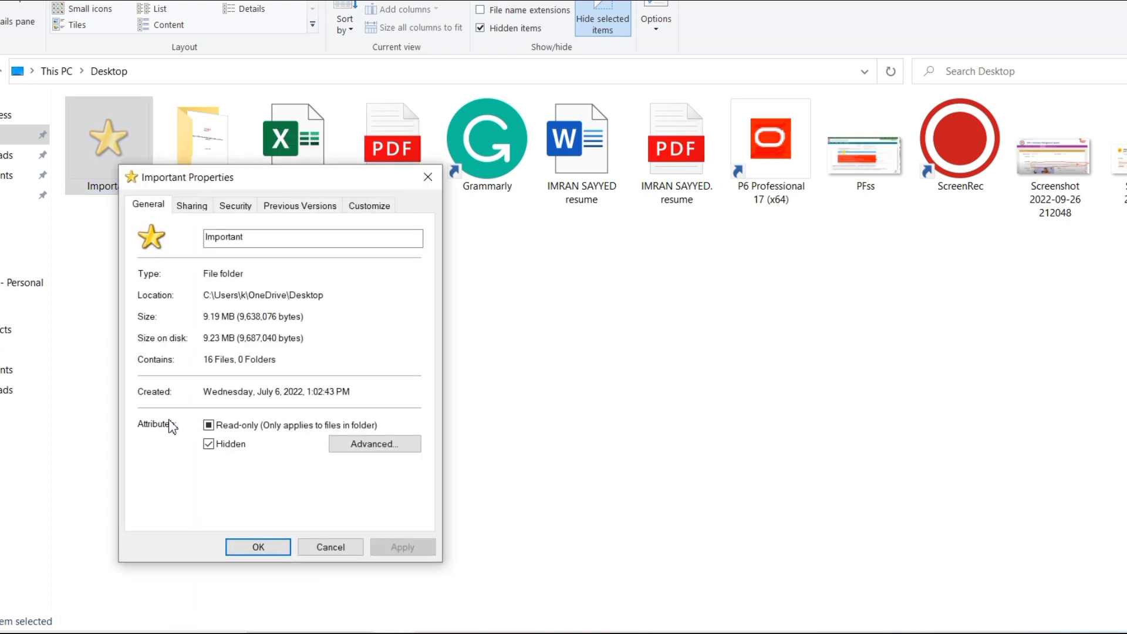
click(208, 444)
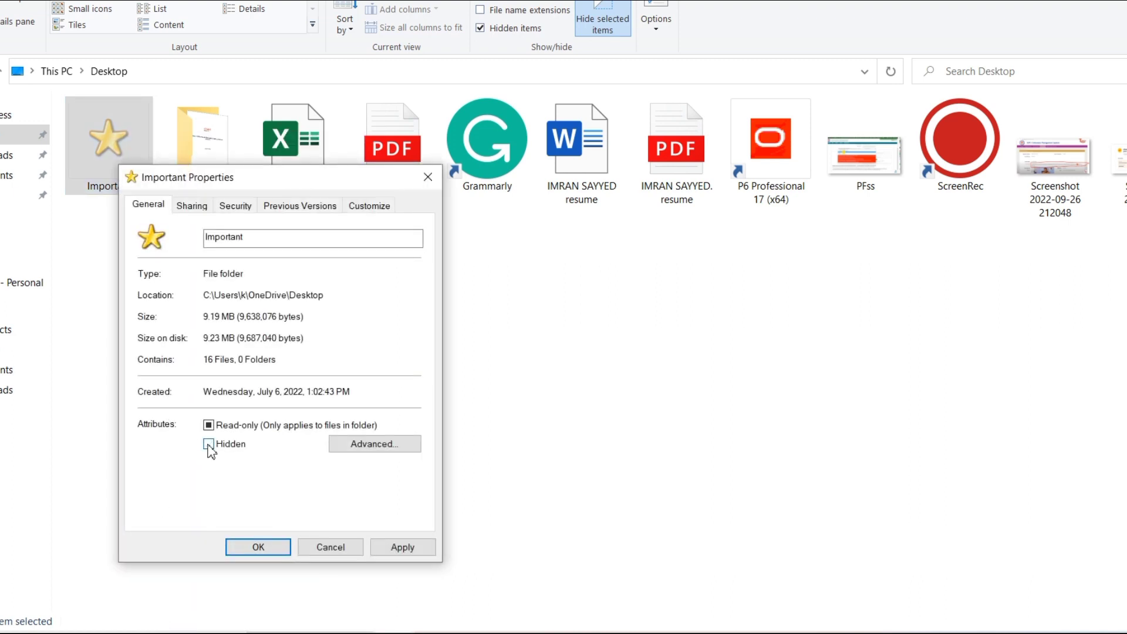
click(409, 548)
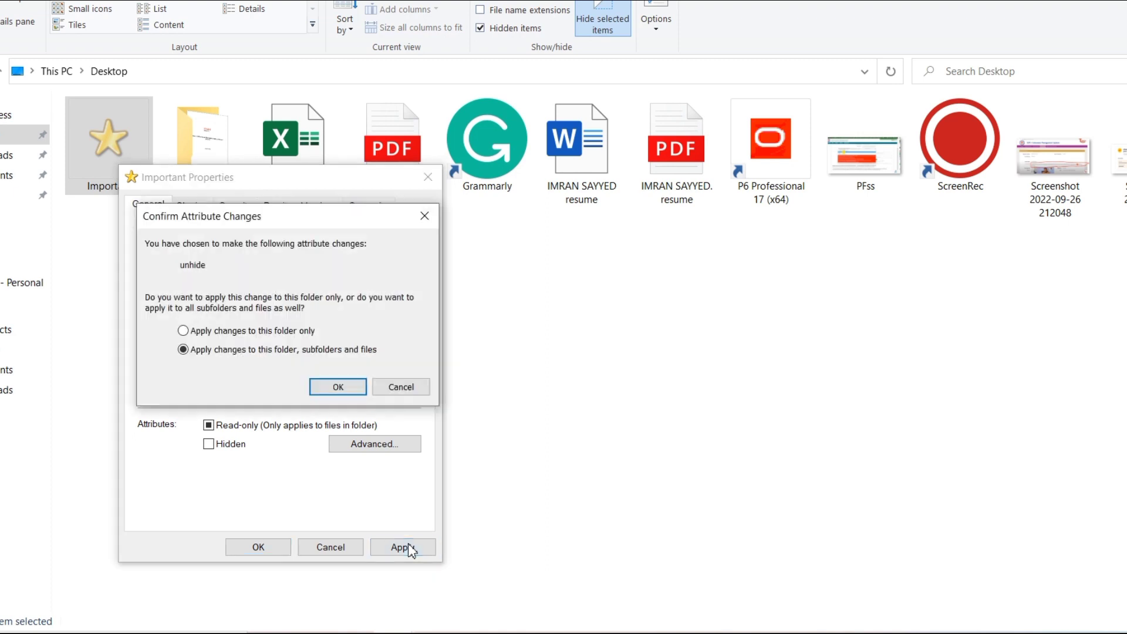
click(332, 387)
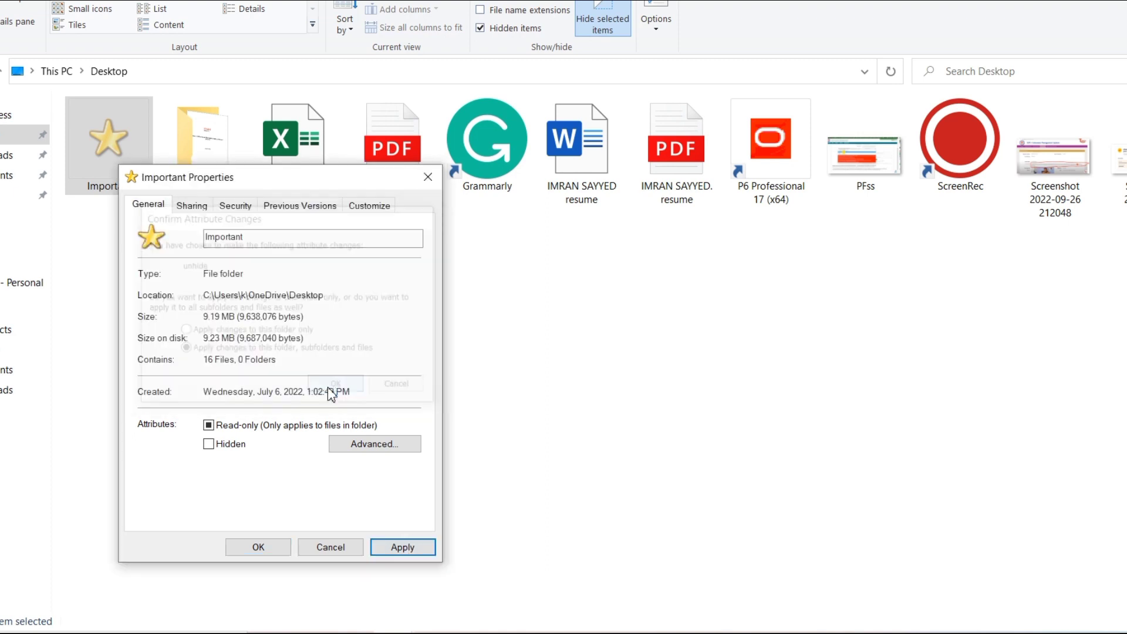
click(271, 548)
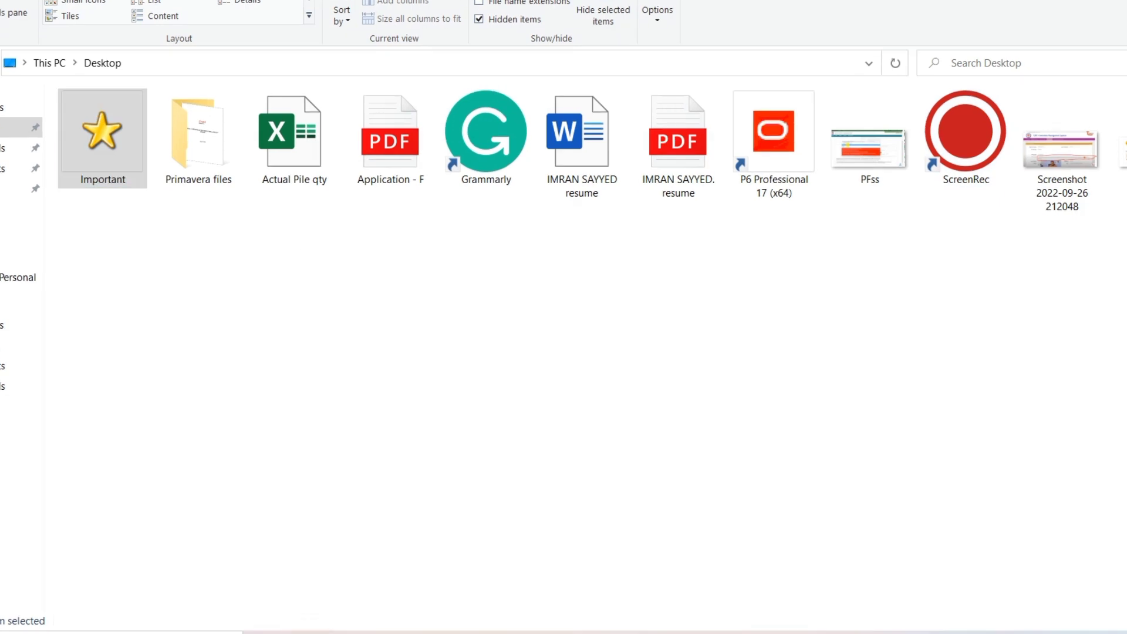
Step: Show the desktop with Win+D to check the star-iconed Important folder
key(super+d)
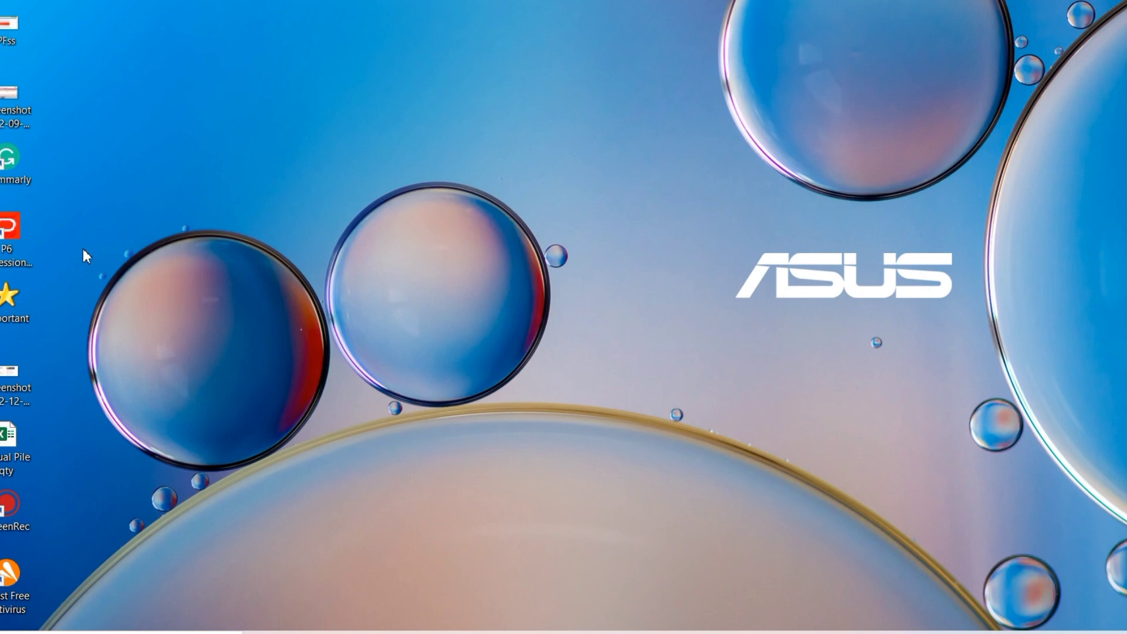